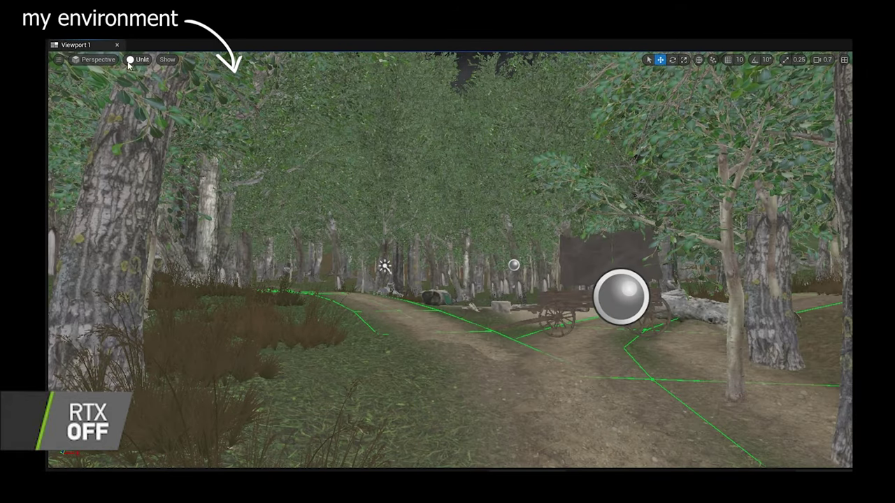
Step: Switch the viewport view mode to Lit shading
left_click(133, 59)
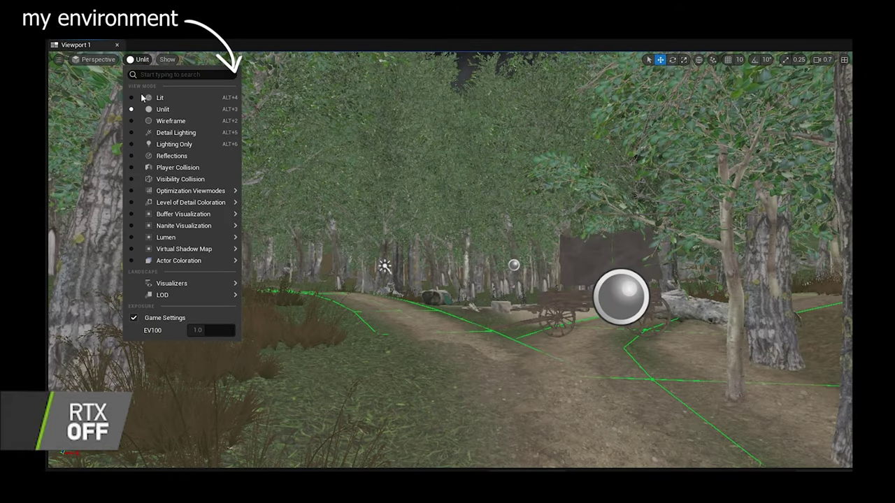
left_click(155, 99)
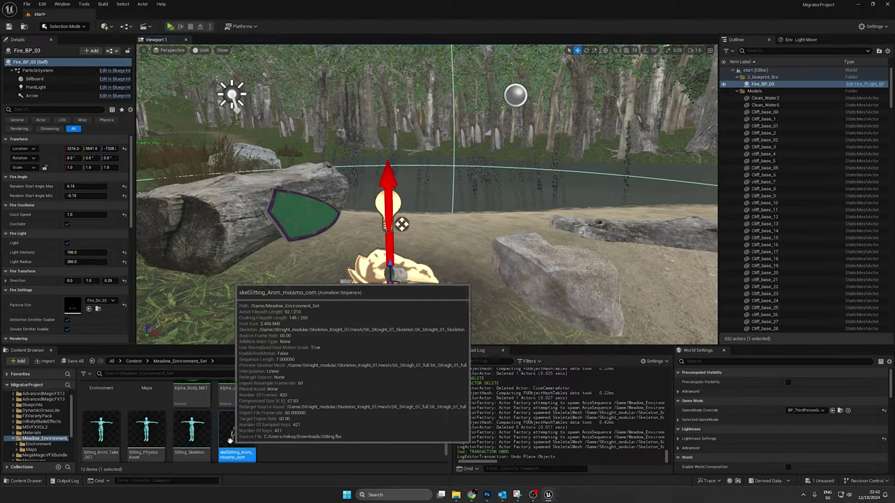
Step: Place the knight mesh in the level beside the campfire
left_click_drag(236, 434, 487, 302)
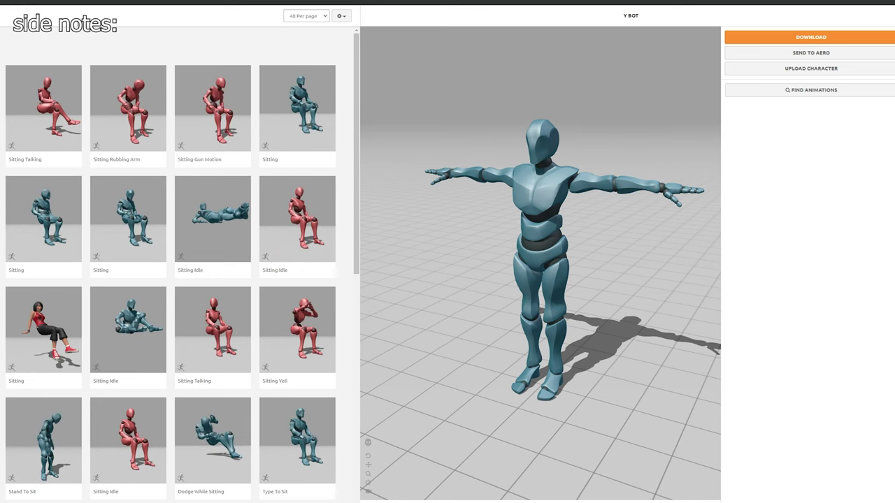
Step: Preview the Mixamo Sitting animation on the Y Bot
left_click(326, 119)
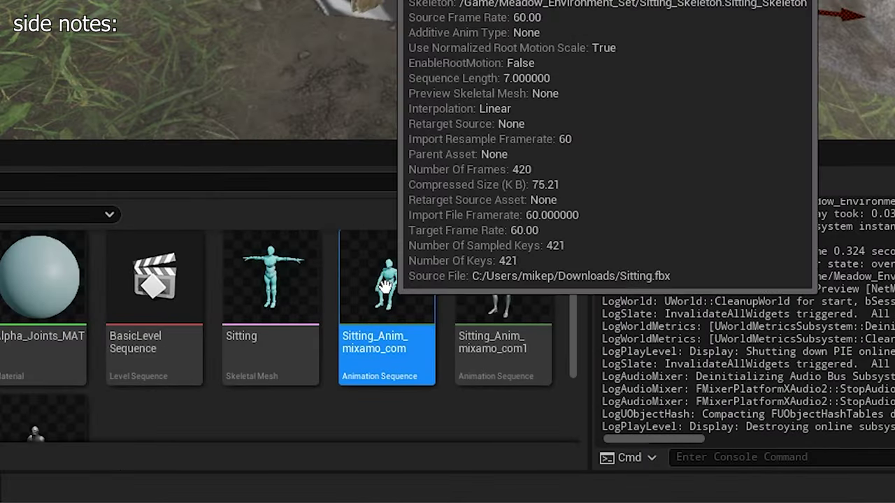
Step: Retarget Sitting_Anim onto the SK_SKnigh_01_full mesh and export the retargeted animation
right_click(386, 287)
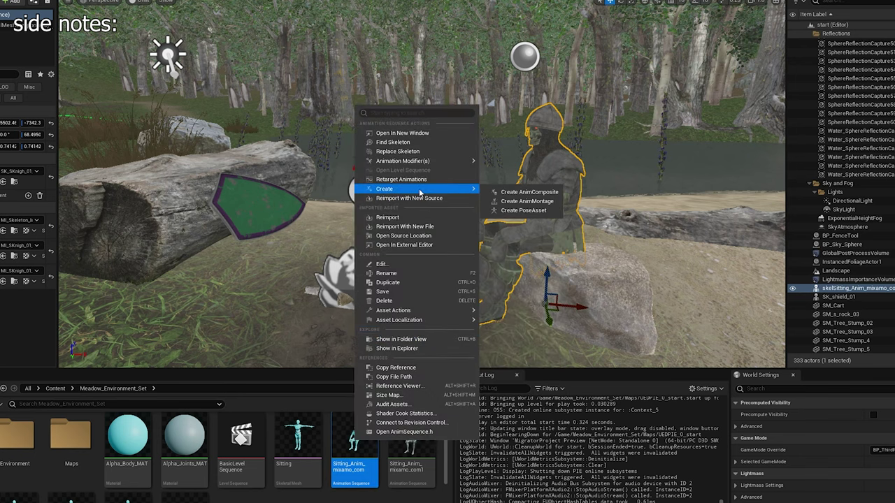
left_click(401, 179)
left_click(664, 147)
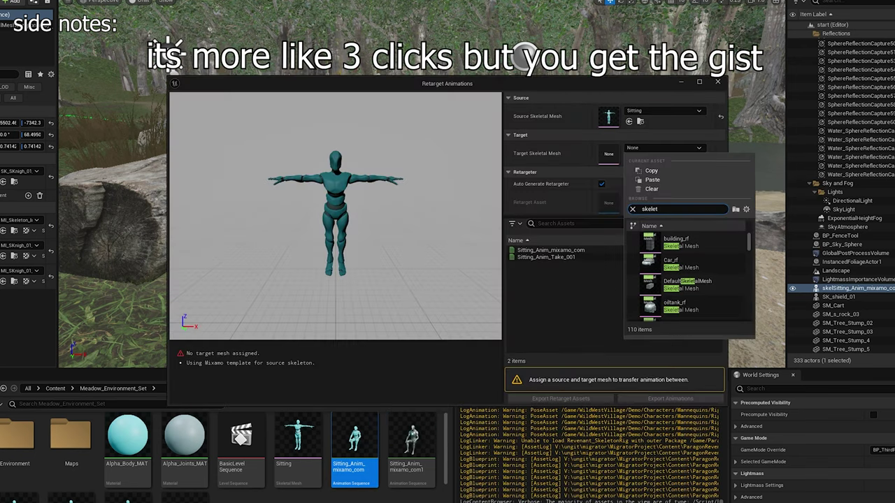
scroll(688, 276, "down", 5)
left_click(675, 241)
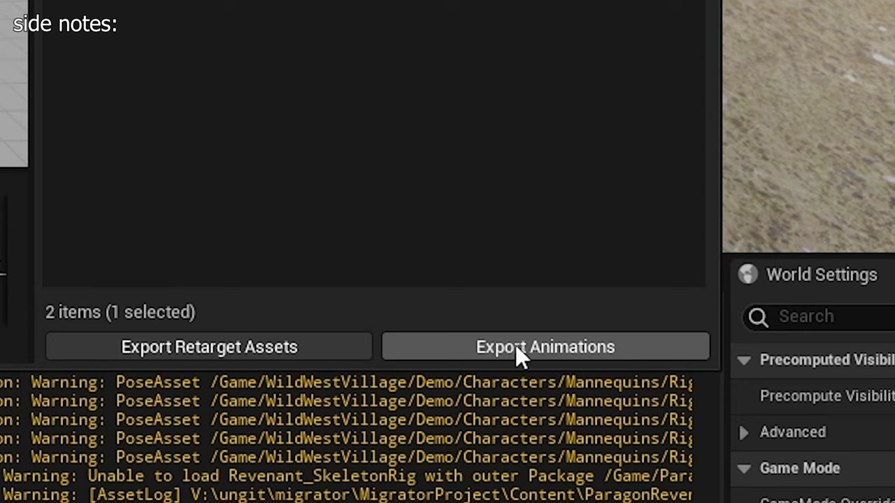
left_click(661, 399)
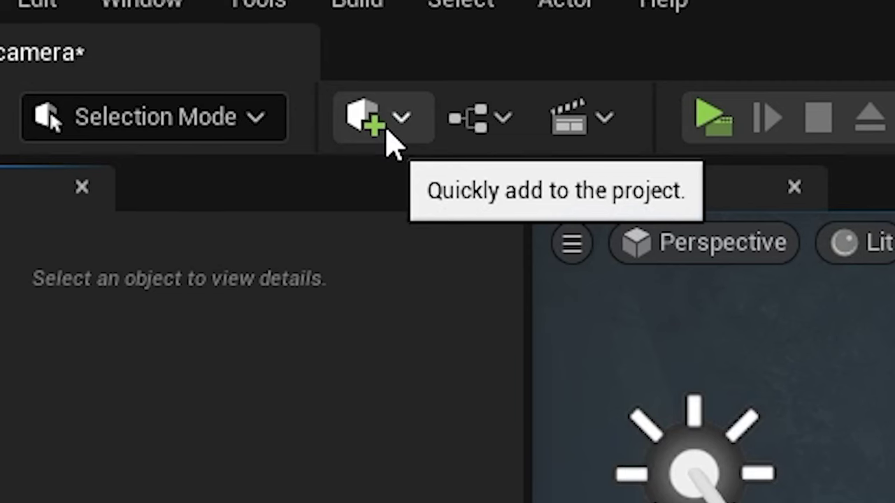
Step: Place a Level Sequence Actor from the Cinematic actors in the level
left_click(108, 28)
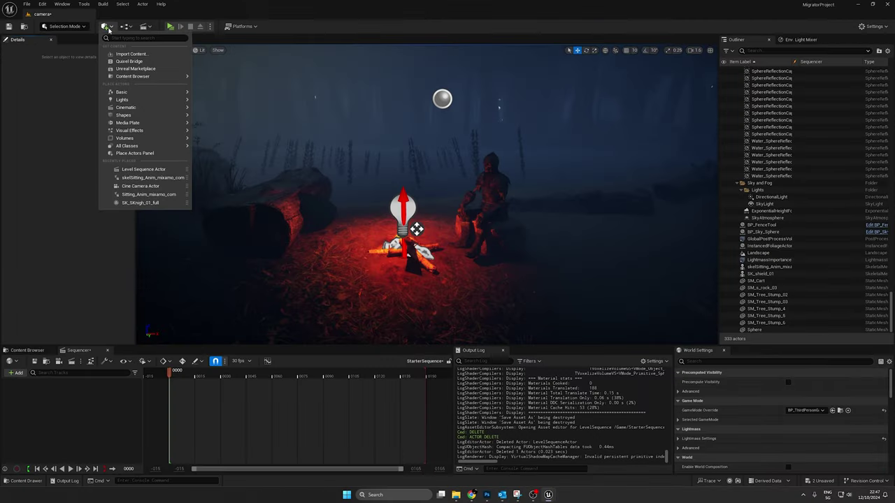
mouse_move(146, 104)
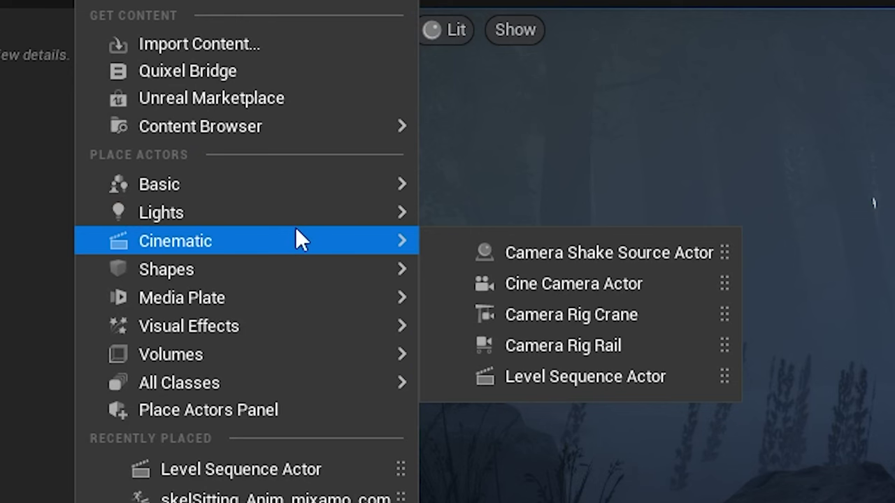
left_click(584, 376)
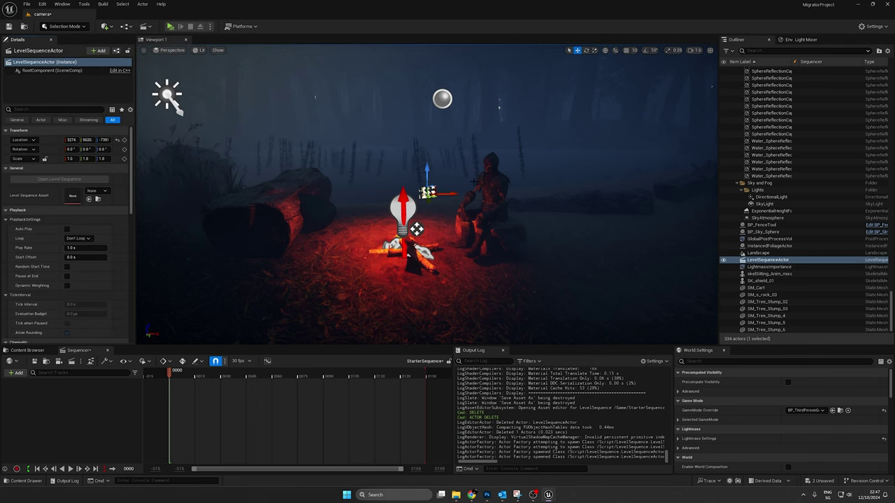
Step: Assign the actor a new level sequence asset named StarterSequence
left_click(104, 192)
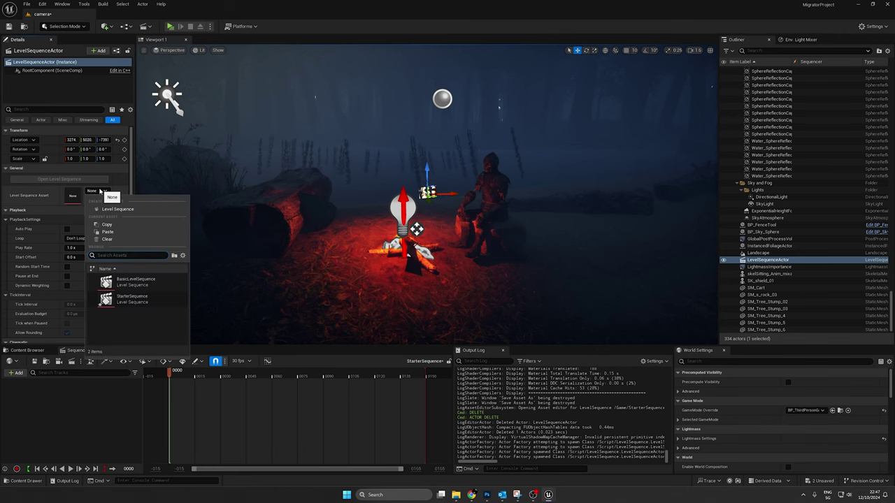
left_click(116, 210)
type("StaretrSequence")
key("Return")
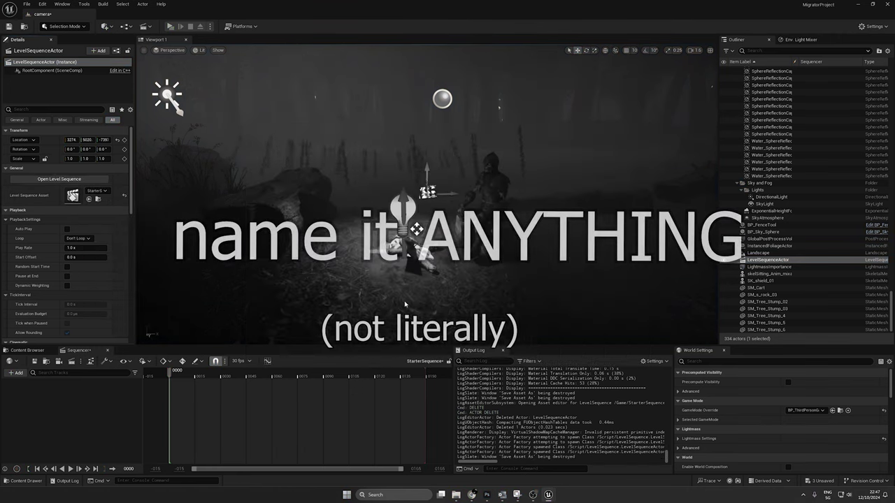
Step: Open StarterSequence in Sequencer and add new cine cameras to it
left_click(56, 180)
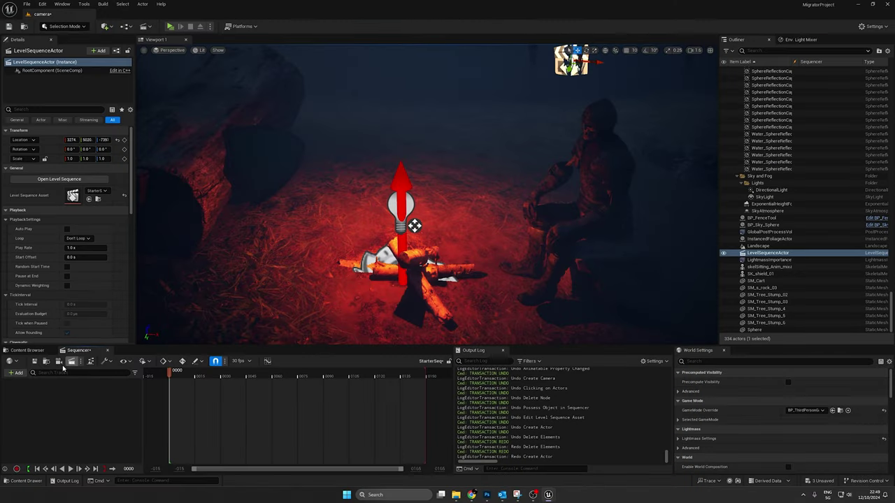
left_click(58, 361)
left_click(59, 361)
left_click(59, 360)
left_click(59, 361)
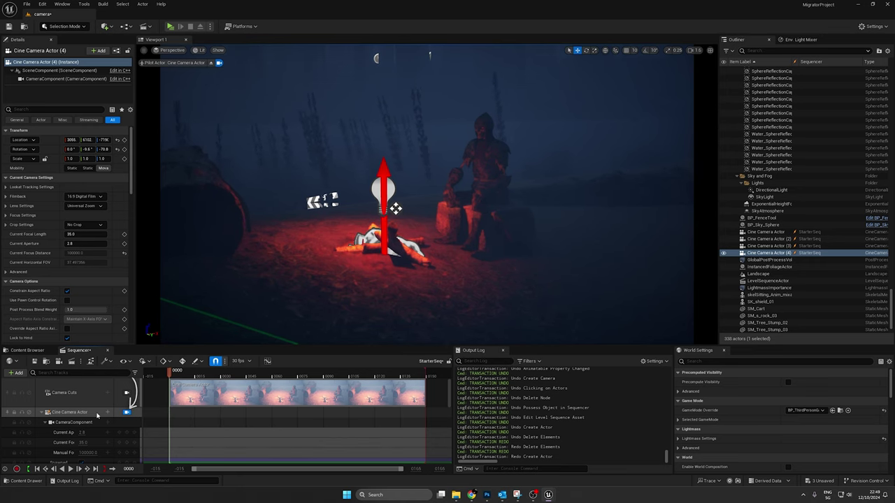
Step: Frame a Cine Camera Actor on the fire and view through Cine Camera Actor (4)
left_click(97, 412)
right_click_drag(426, 203, 559, 191)
right_click_drag(353, 246, 427, 215)
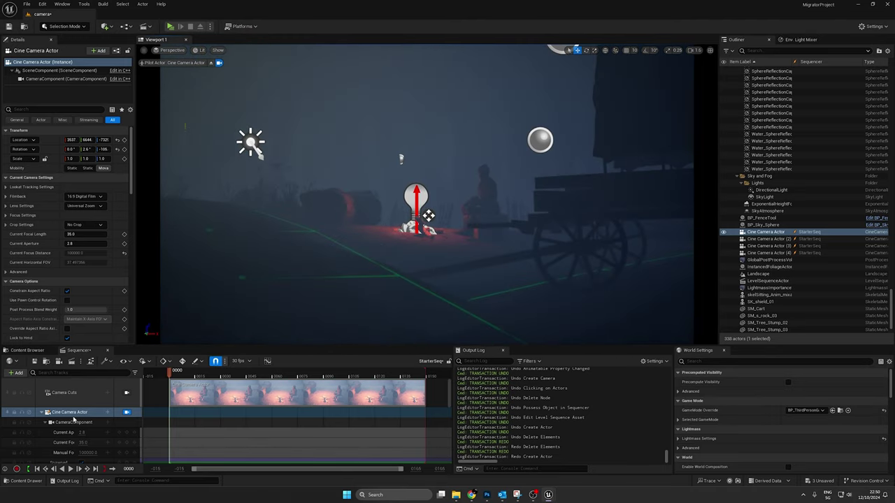
left_click_drag(44, 413, 91, 424)
left_click(126, 443)
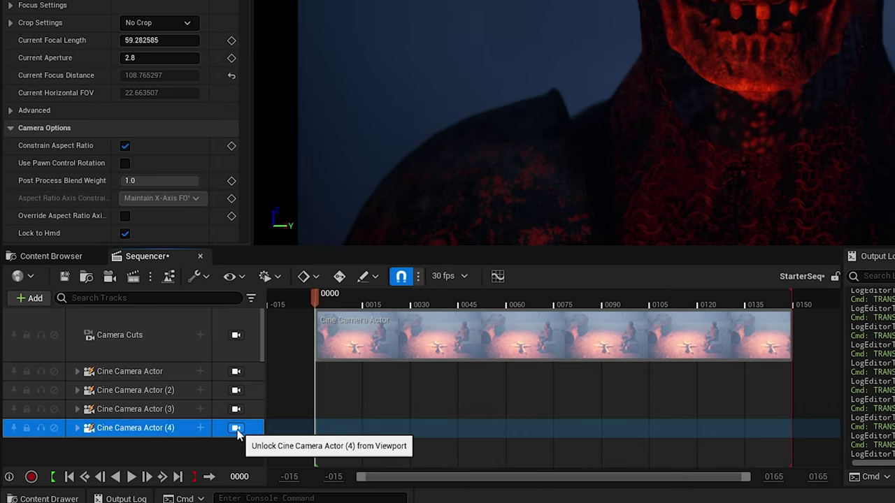
Step: Lock the viewport to the first cine camera and key its Transform at frame 0
left_click(274, 366)
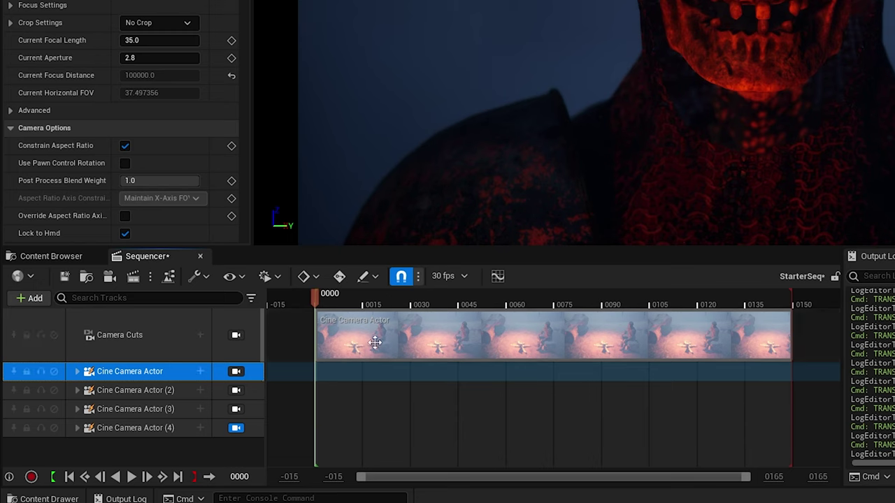
left_click(236, 372)
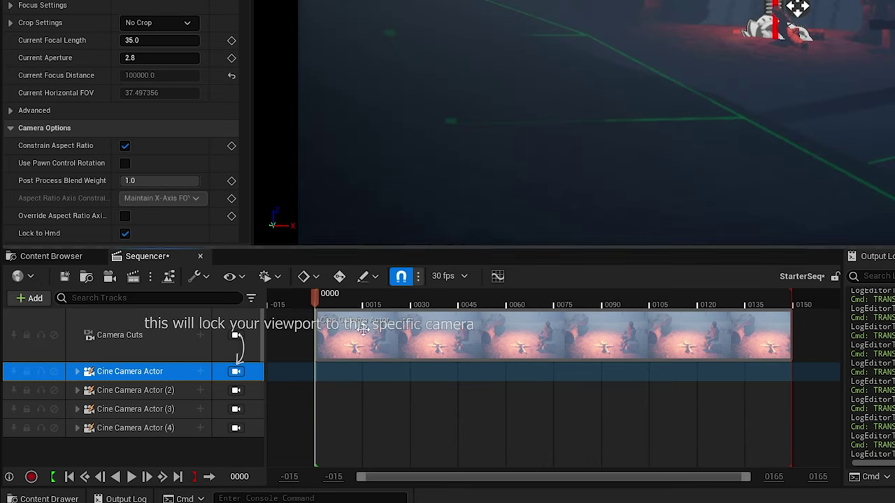
left_click(77, 371)
scroll(190, 415, "down", 3)
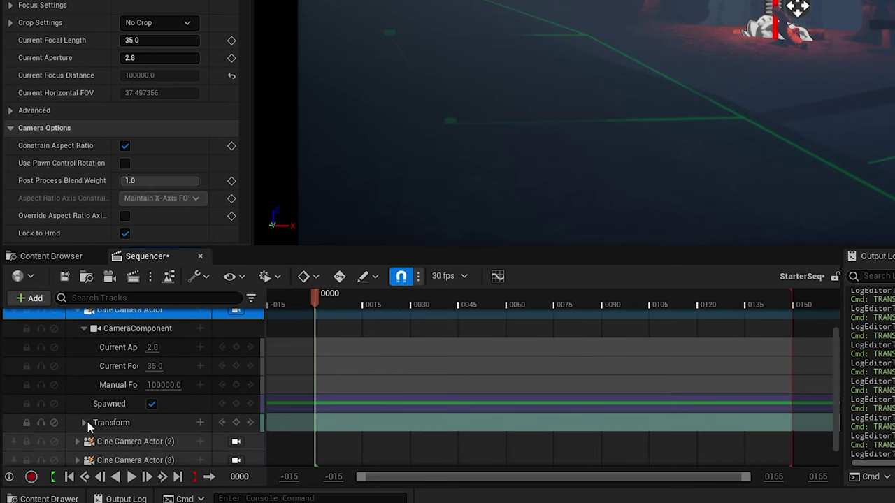
left_click(84, 423)
scroll(230, 411, "down", 1)
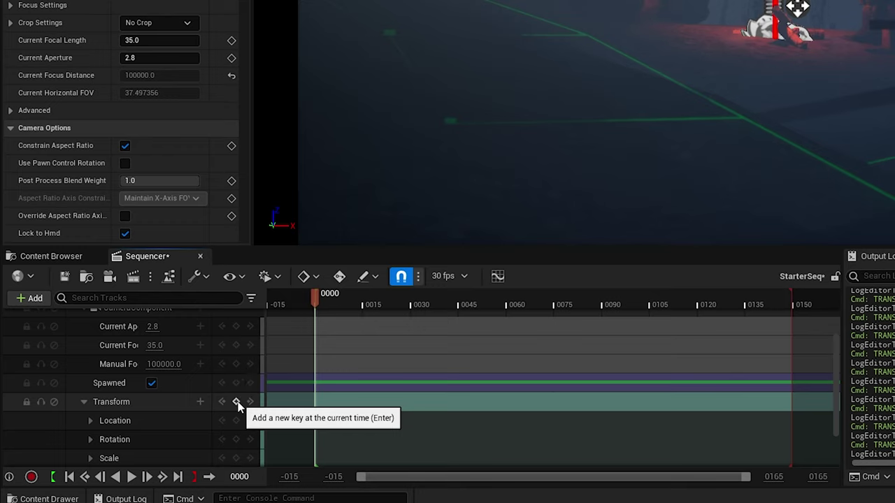
left_click(236, 403)
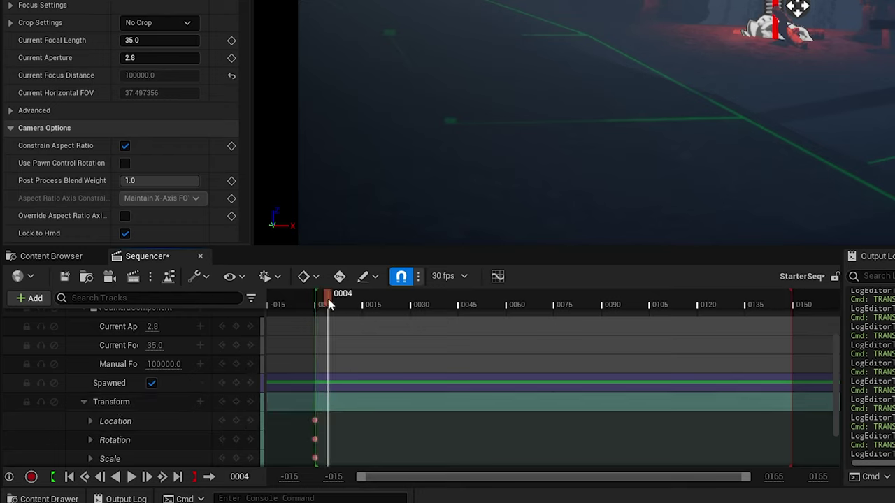
Step: Key the first camera's Transform at frame 0067, then move those keys to frame 0101
key("space")
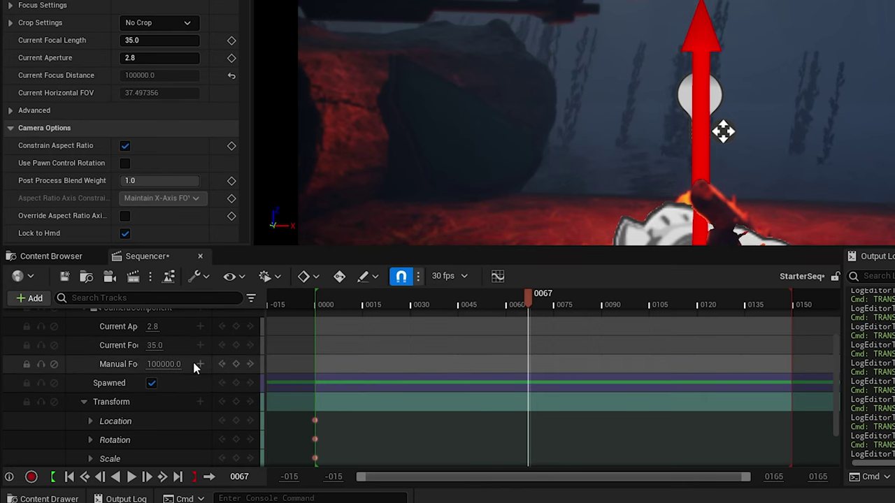
left_click(235, 402)
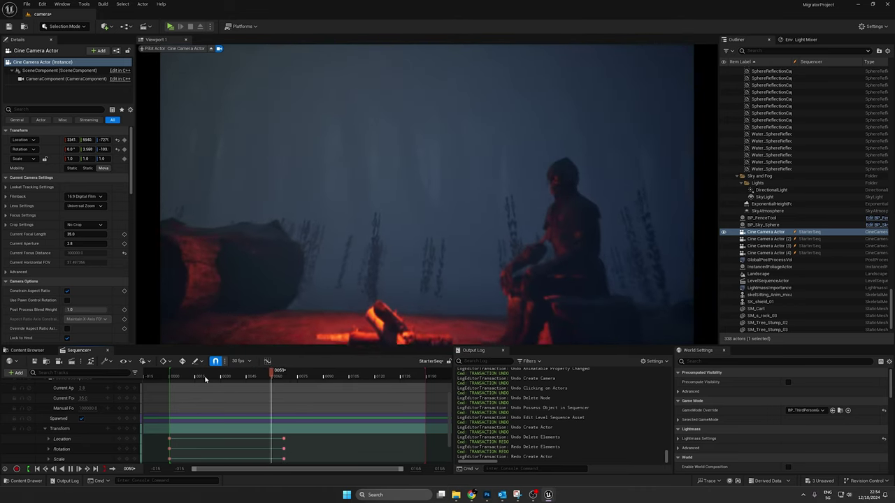
key("space")
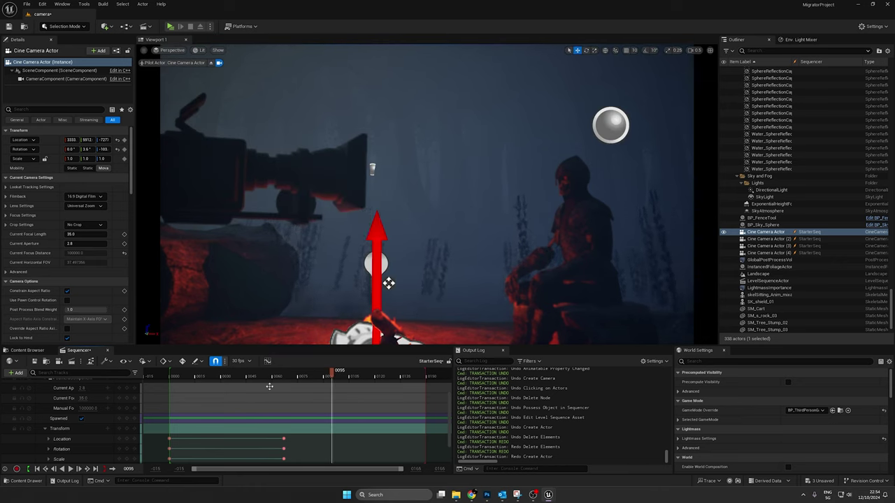
scroll(283, 423, "down", 1)
left_click_drag(283, 427, 342, 427)
Step: Pull the first camera's end keys earlier and replay the shortened move from the start
left_click_drag(341, 376, 186, 378)
key("space")
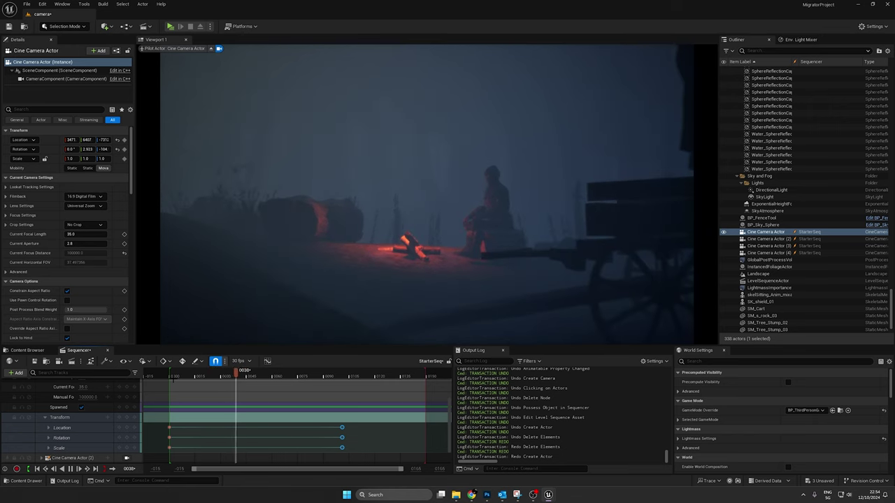
key("space")
key("space")
key("space")
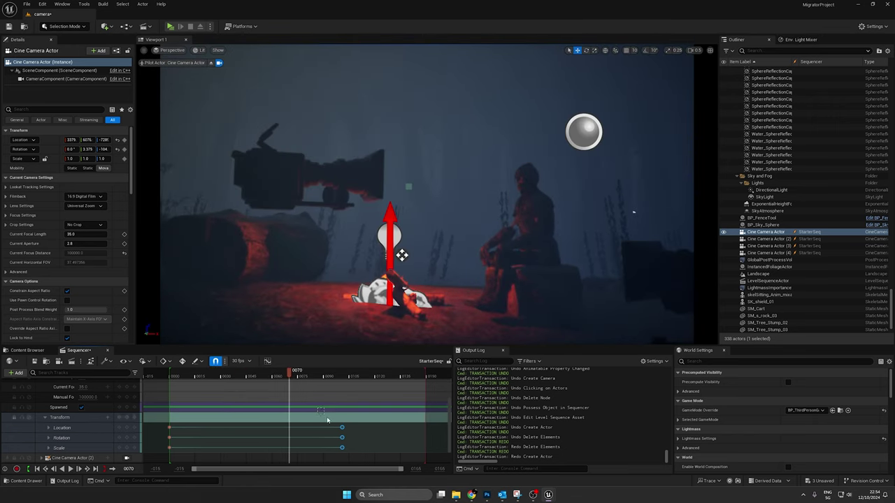
left_click_drag(342, 427, 198, 427)
left_click(171, 372)
key("space")
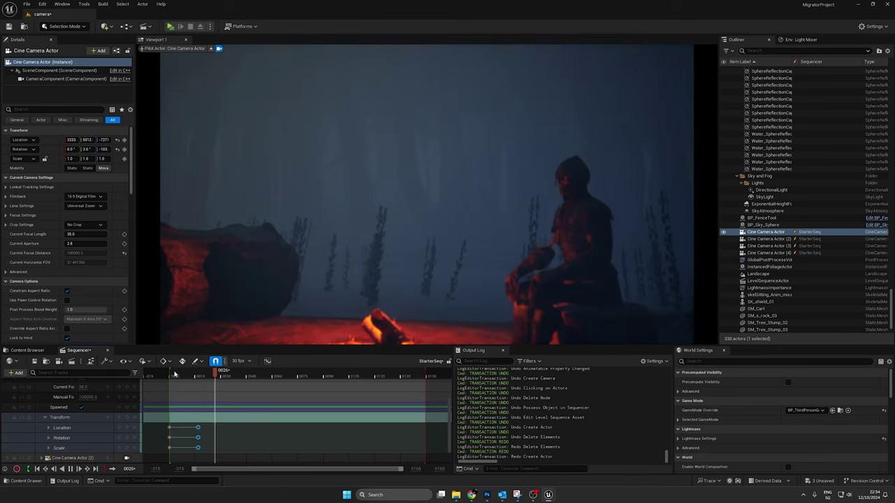
key("space")
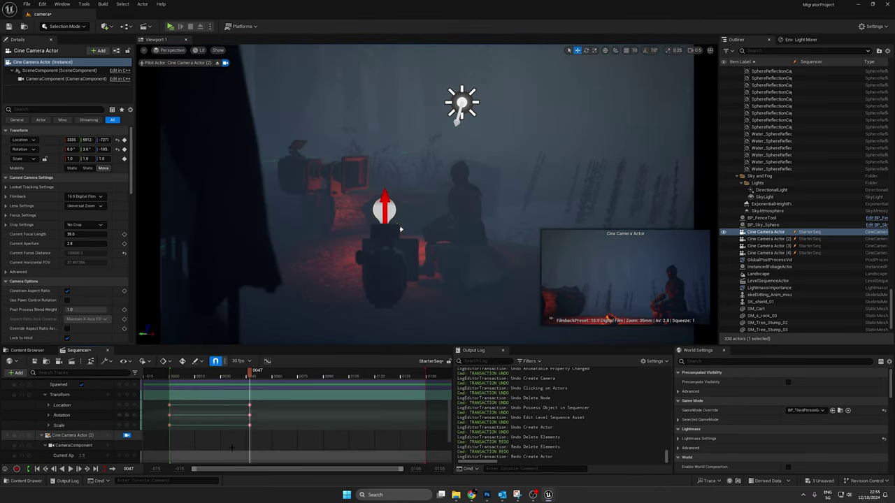
scroll(278, 390, "down", 1)
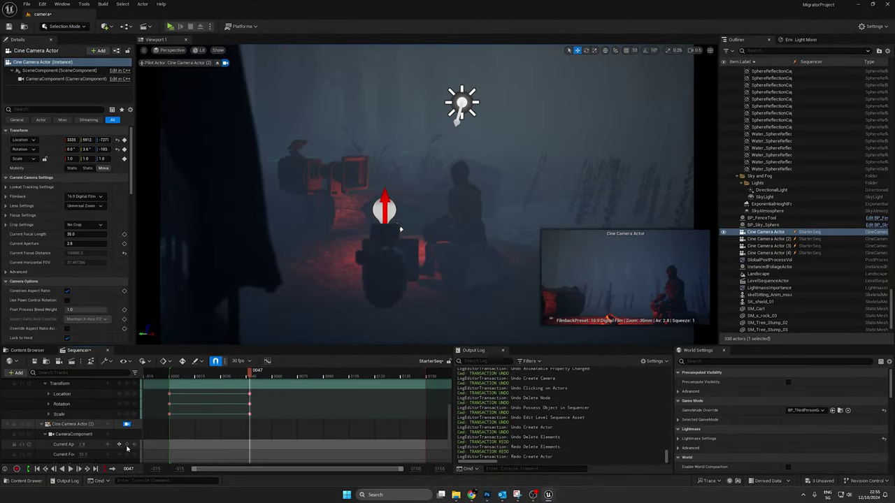
scroll(269, 422, "down", 1)
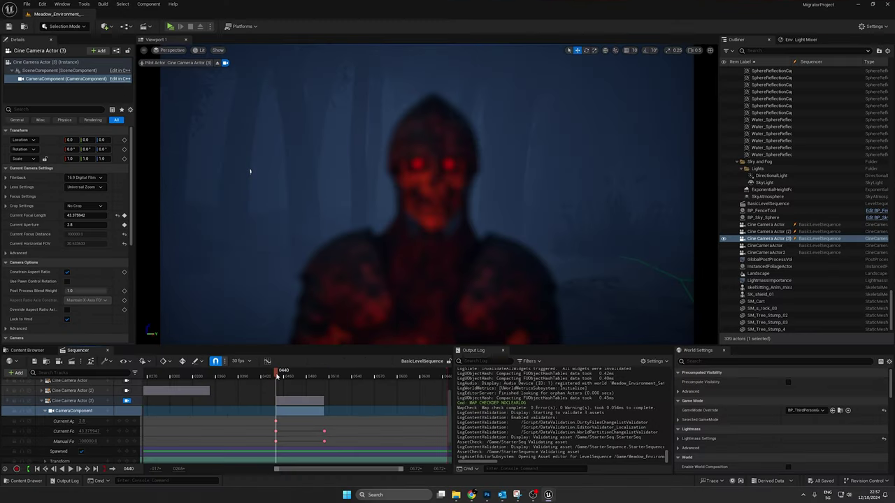
Step: Play the sequence ahead to preview the third camera's focal-length zoom
key("space")
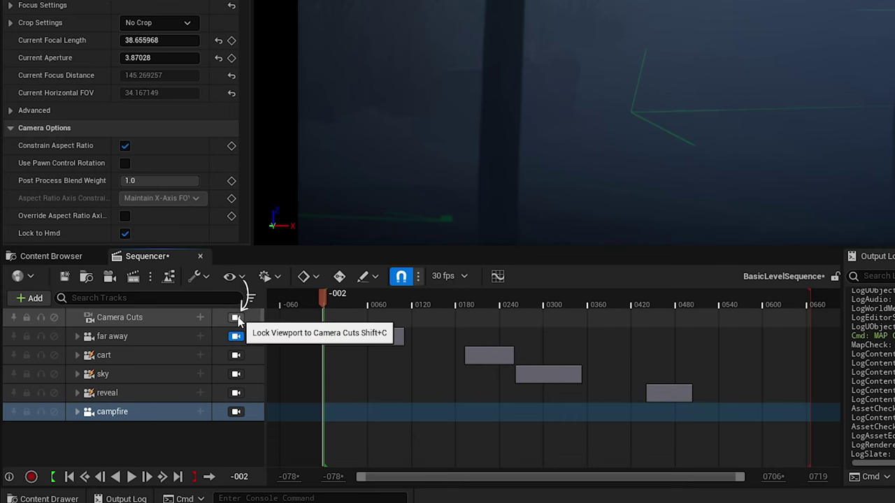
Step: Lock the viewport to camera cuts and add a far away cut ending near frame 110
left_click(237, 317)
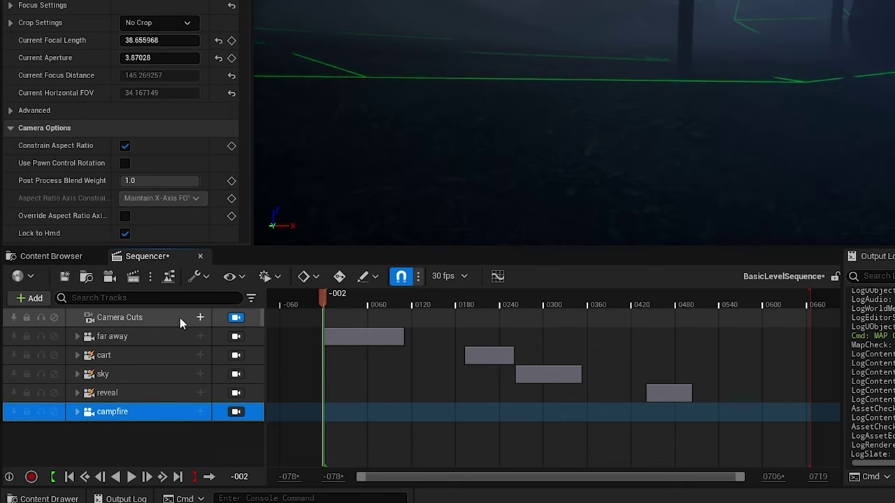
left_click(156, 318)
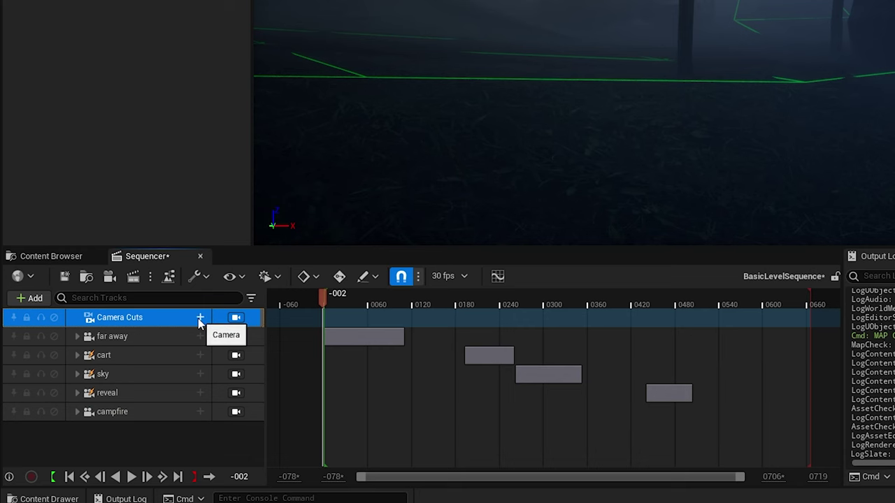
left_click(200, 318)
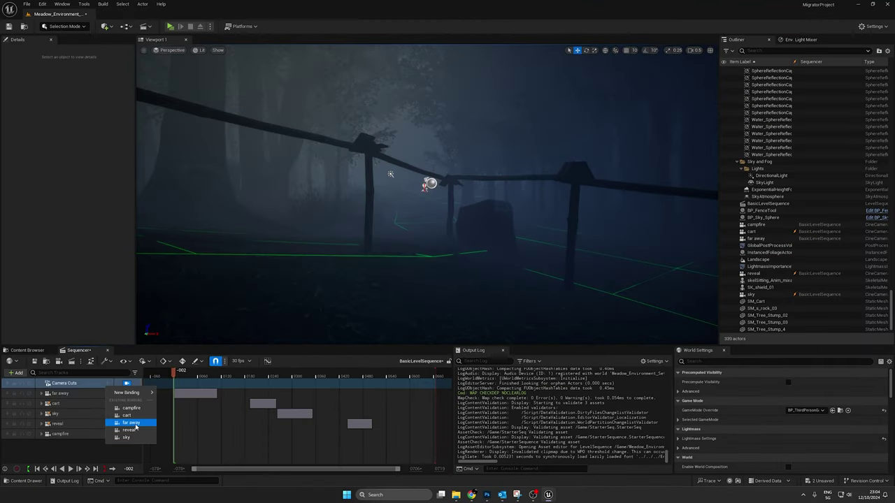
left_click(136, 425)
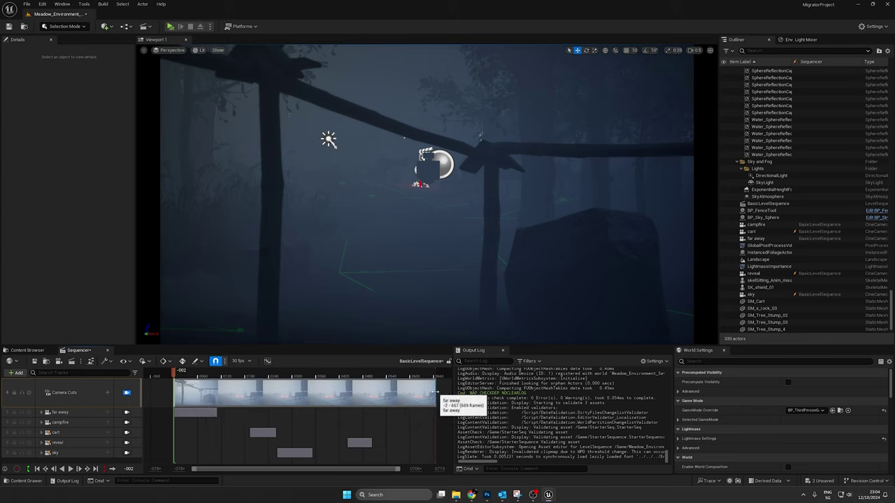
left_click_drag(435, 394, 216, 394)
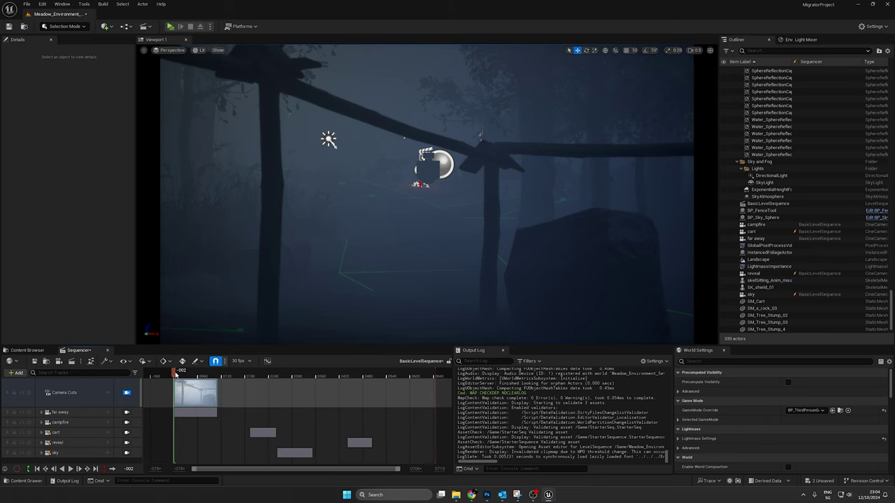
left_click_drag(176, 374, 221, 375)
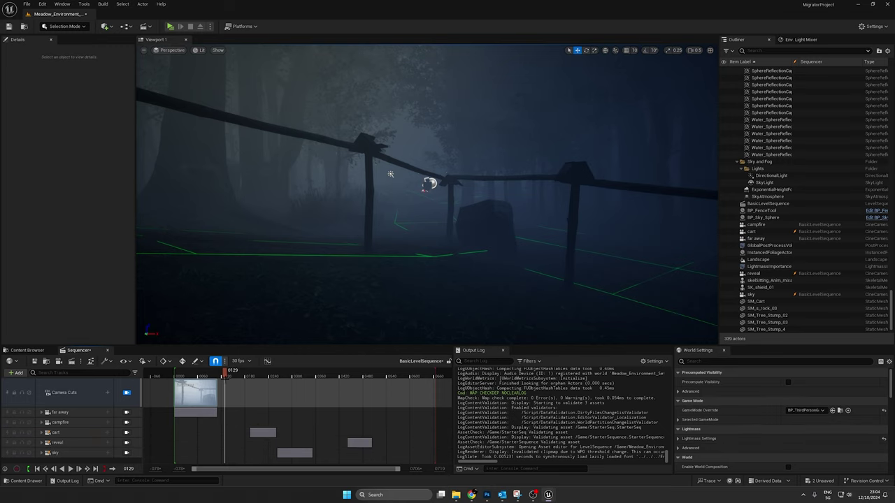
Step: Add the campfire camera as the cut following far away
mouse_move(223, 378)
left_mouse_down()
mouse_move(209, 378)
mouse_move(220, 379)
left_mouse_up()
left_click(129, 423)
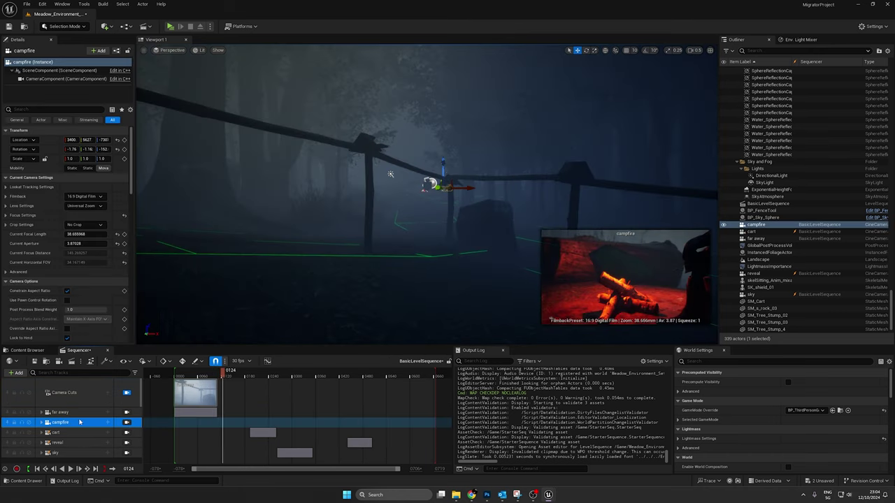
left_click(108, 392)
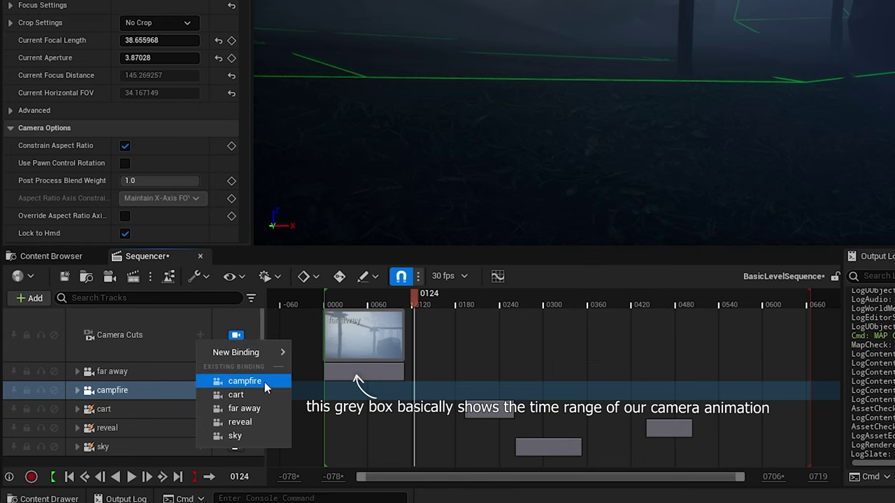
left_click(264, 382)
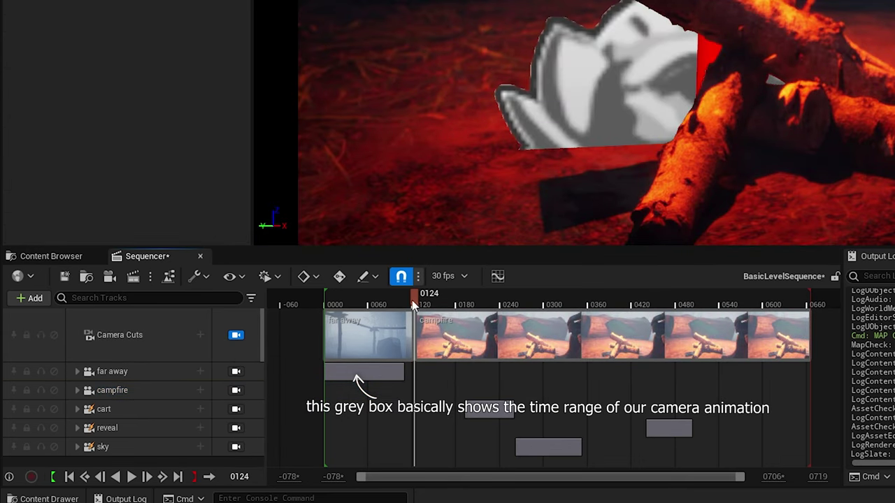
left_click_drag(411, 300, 403, 327)
Step: Shorten the campfire shot to end near frame 193 and preview it
left_click_drag(811, 337, 465, 340)
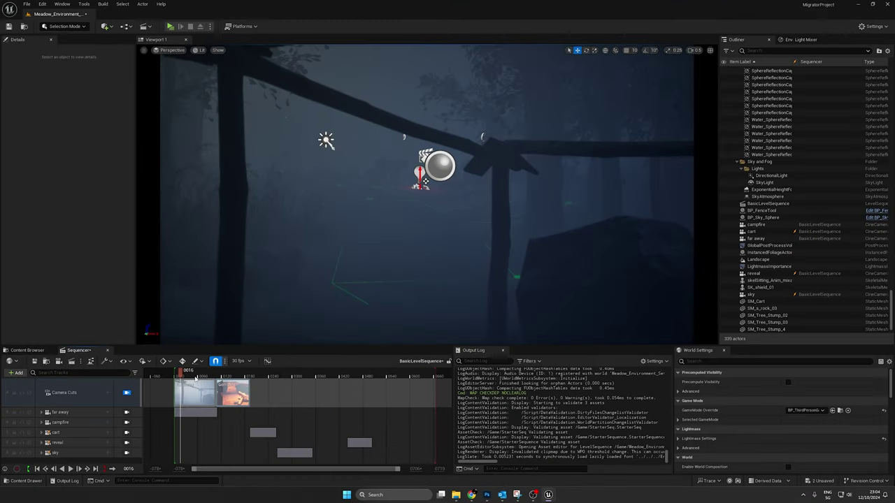
left_click(196, 376)
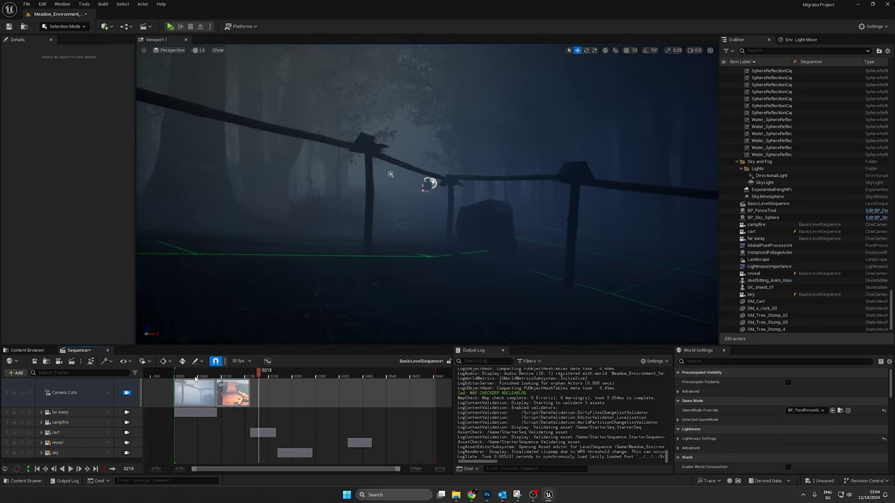
key("j")
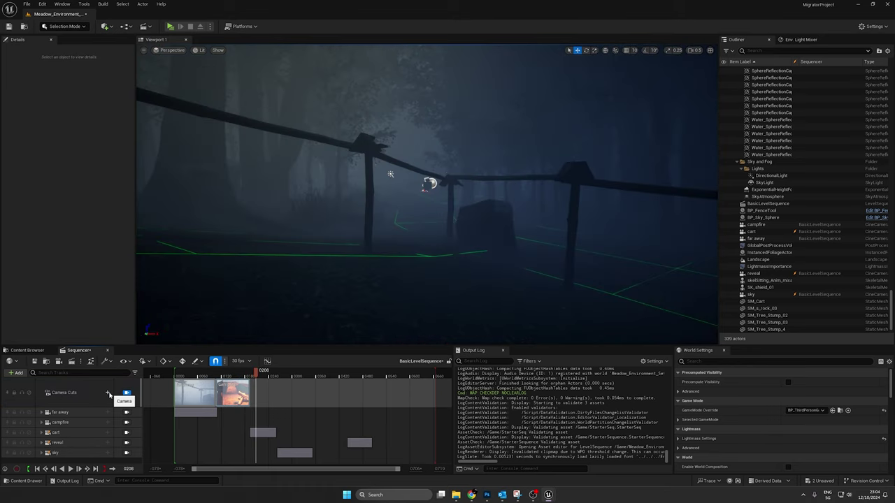
left_click(108, 394)
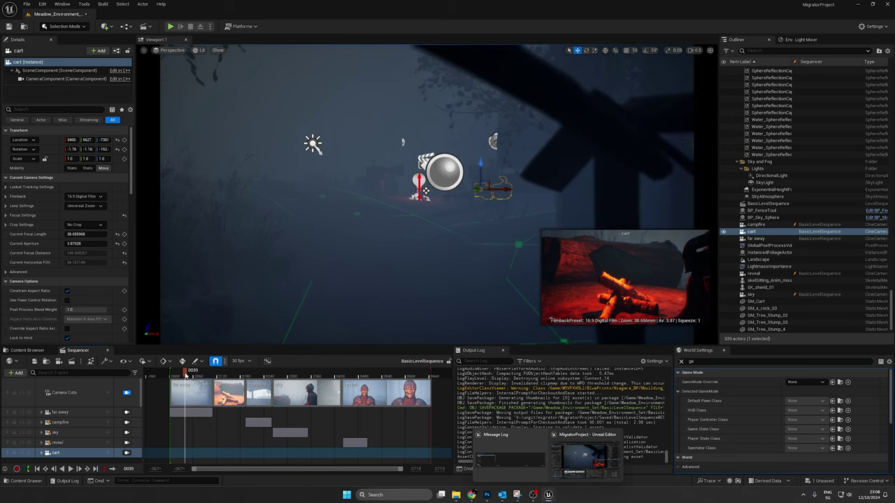
Step: Scrub through the camera cuts and preview the sequence in Play mode
mouse_move(239, 371)
left_mouse_down()
mouse_move(322, 371)
mouse_move(229, 371)
left_mouse_up()
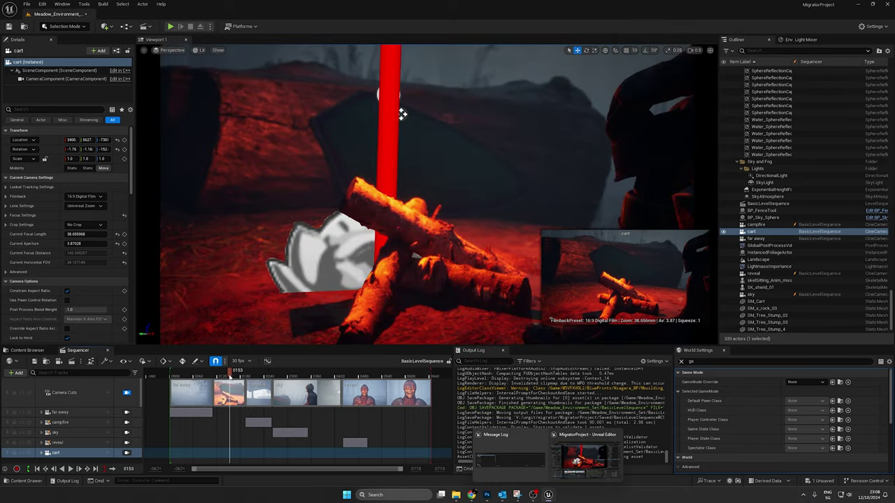
left_click(170, 27)
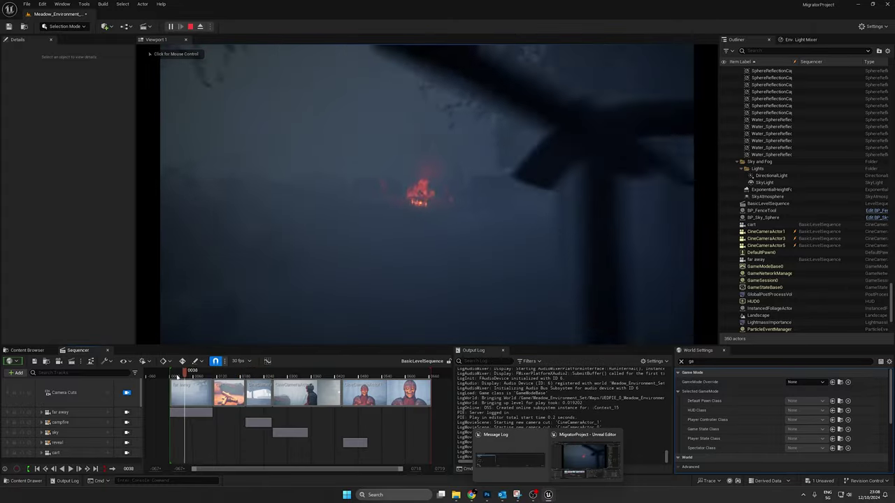
left_click_drag(177, 376, 170, 376)
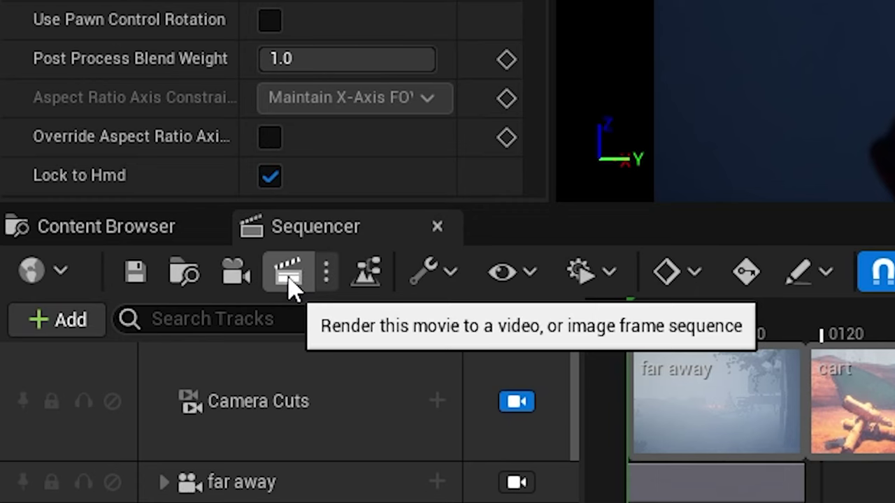
Step: Open Render Movie Settings for the camera-cut sequence from Sequencer
left_click(289, 276)
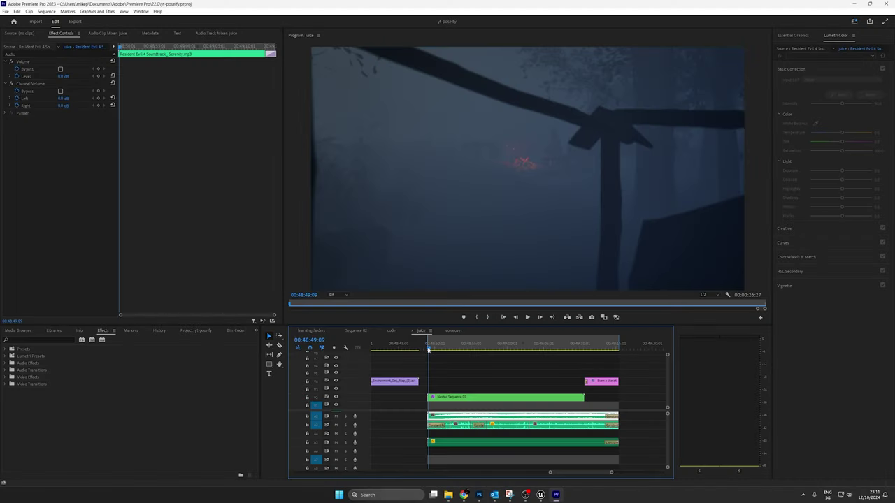
Step: Play back the juice sequence with the rendered foggy forest footage and Resident Evil 4 soundtrack
key("space")
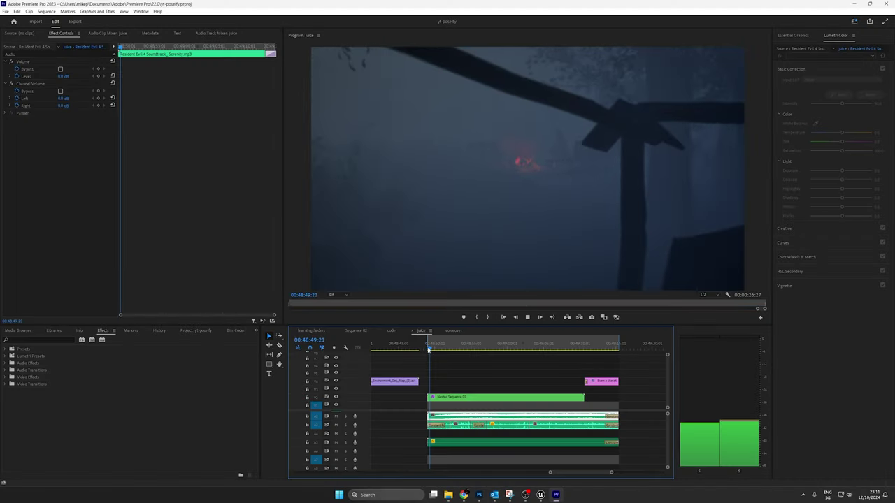